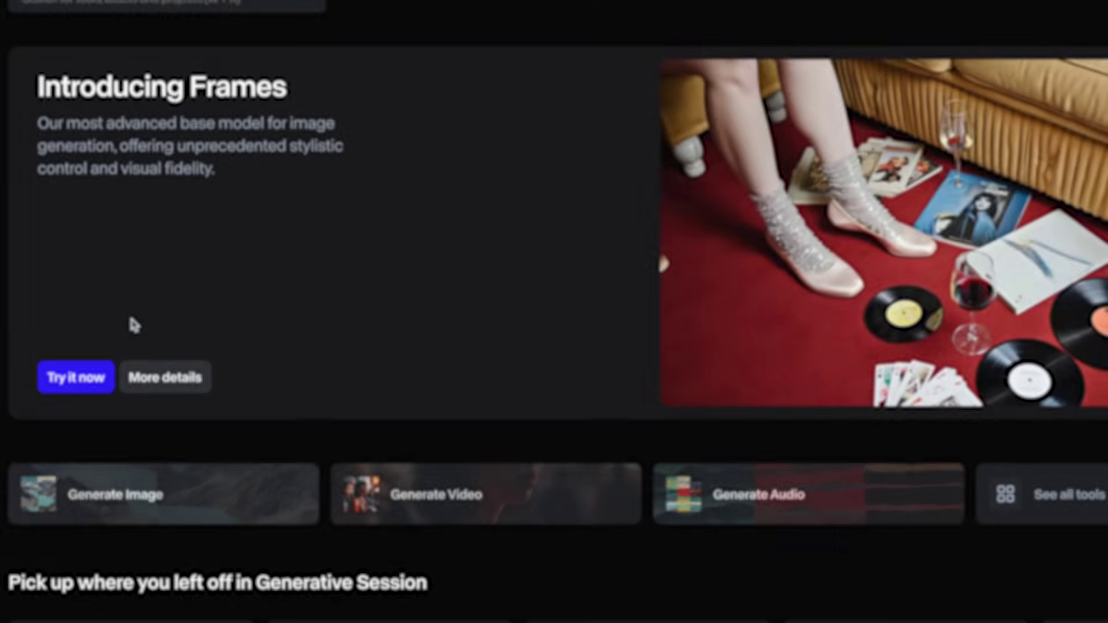
Open Frames and load the example prompt of a freckled, black-haired woman against a sunlit sky
left_click(82, 396)
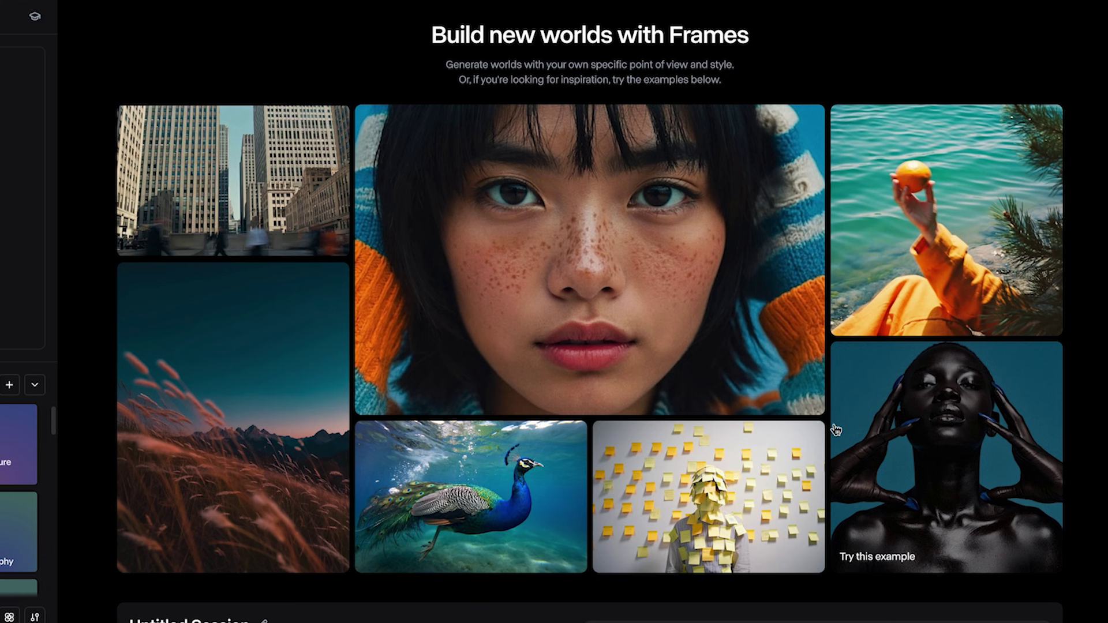
left_click(687, 296)
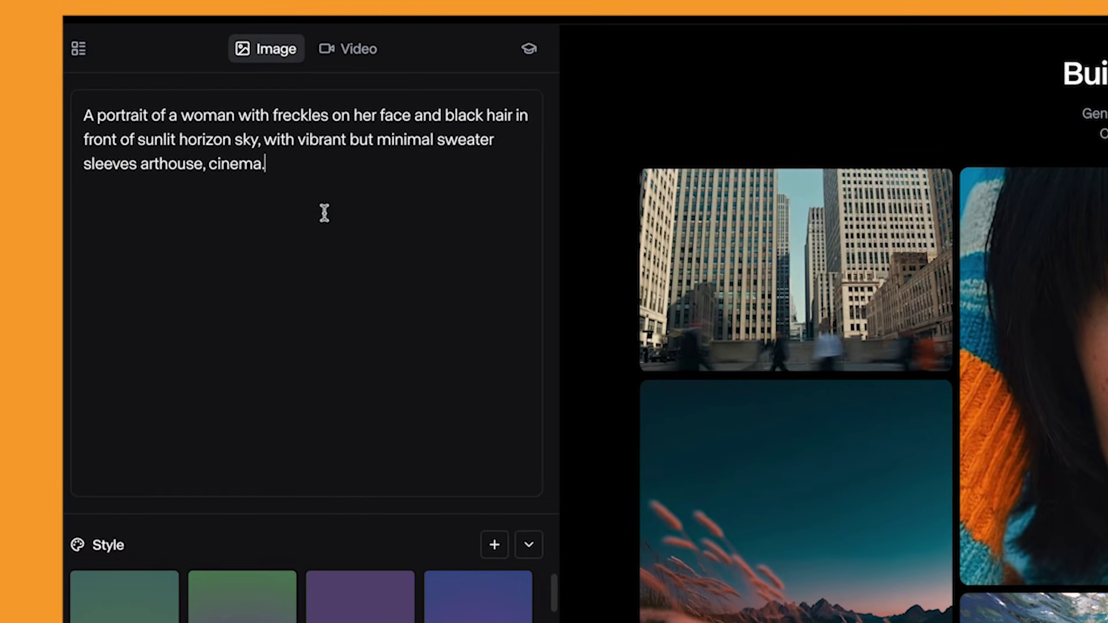
scroll(338, 606, "down", 3)
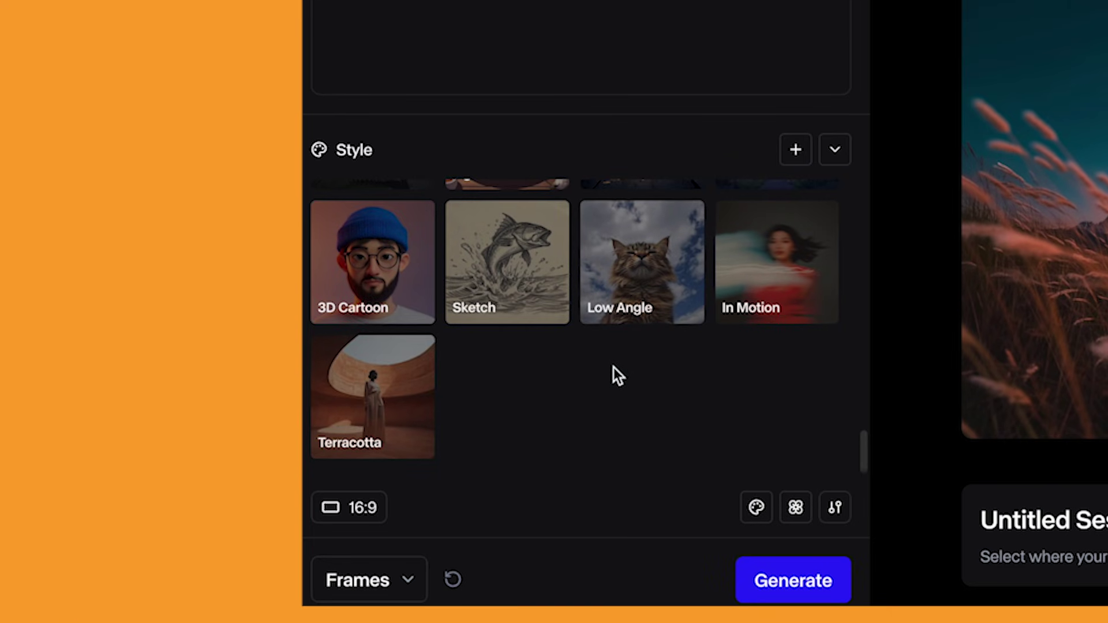
mouse_move(865, 447)
left_mouse_down()
mouse_move(875, 379)
mouse_move(876, 442)
mouse_move(850, 306)
mouse_move(857, 285)
mouse_move(850, 368)
mouse_move(867, 370)
mouse_move(864, 196)
left_mouse_up()
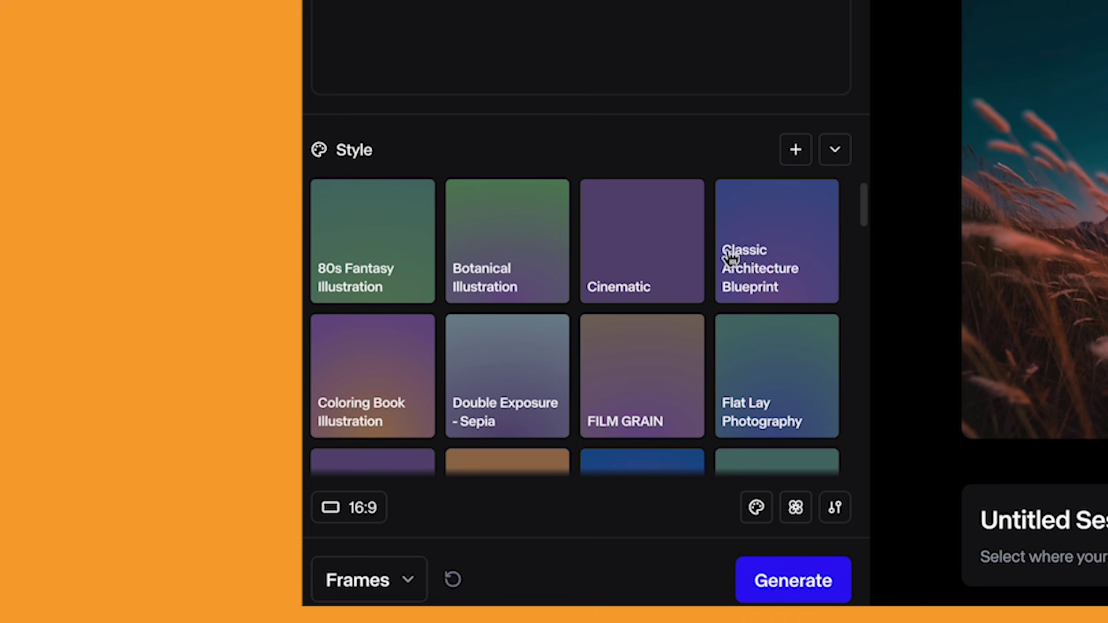
left_click_drag(867, 199, 870, 445)
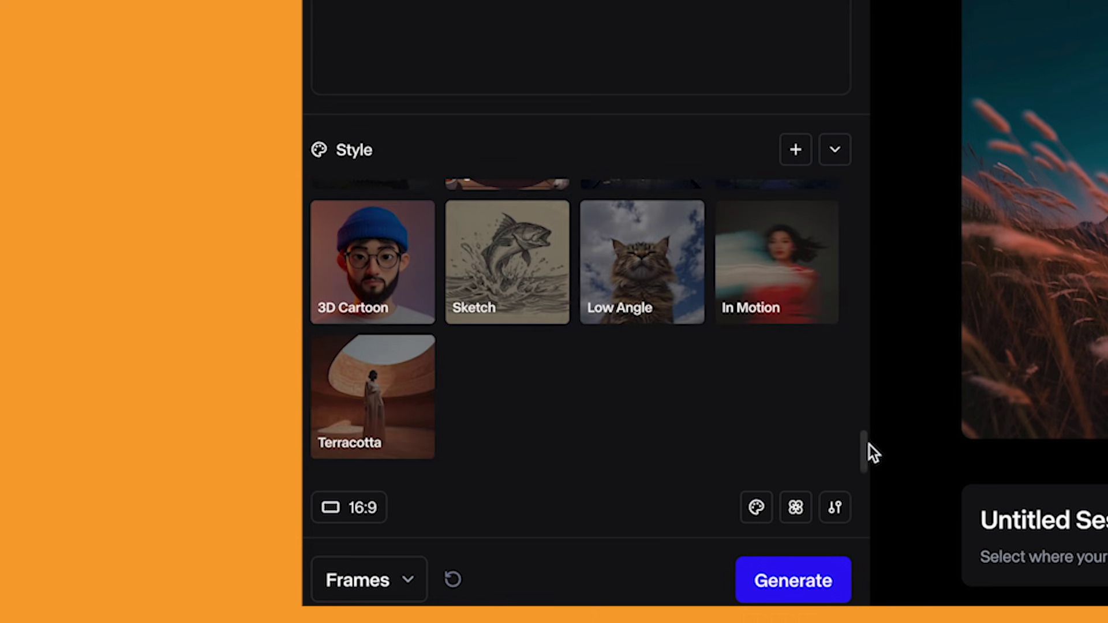
left_click(795, 510)
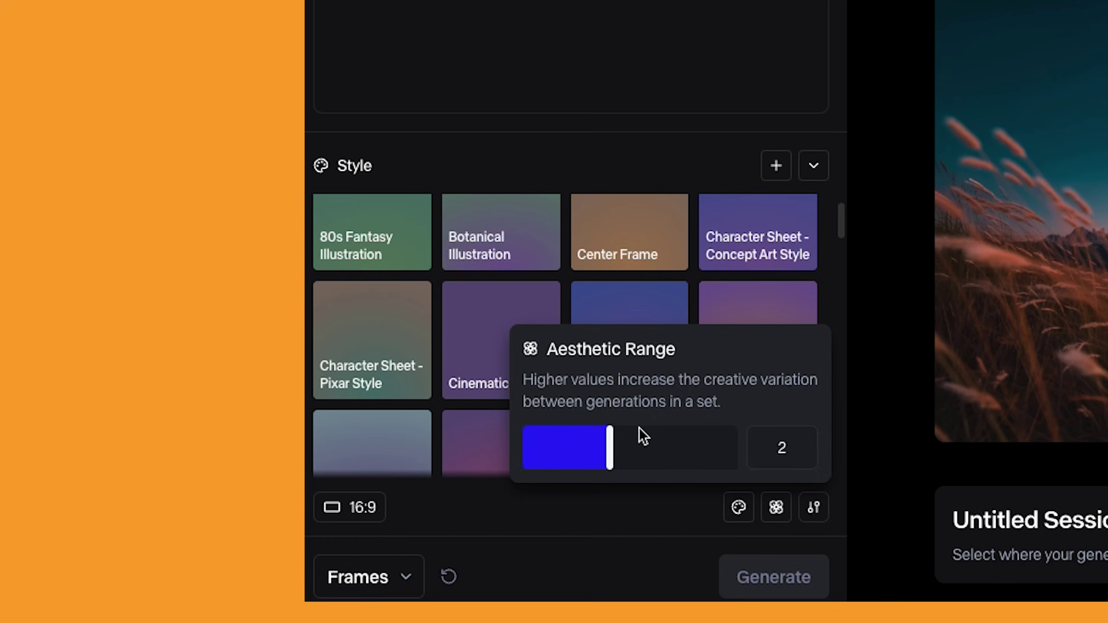
left_click(359, 511)
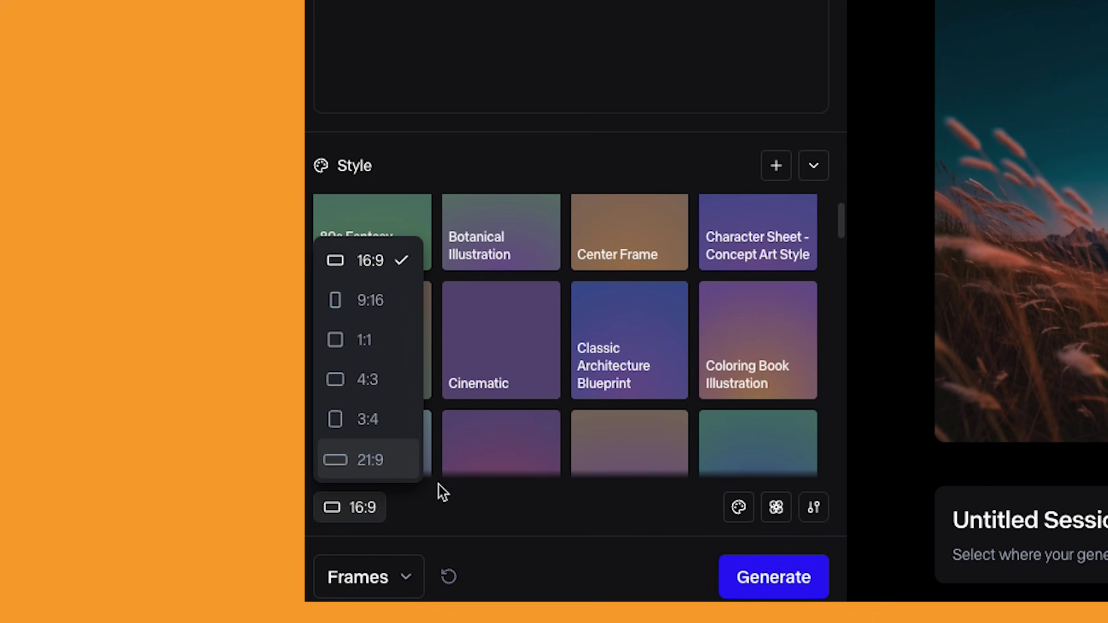
left_click(651, 514)
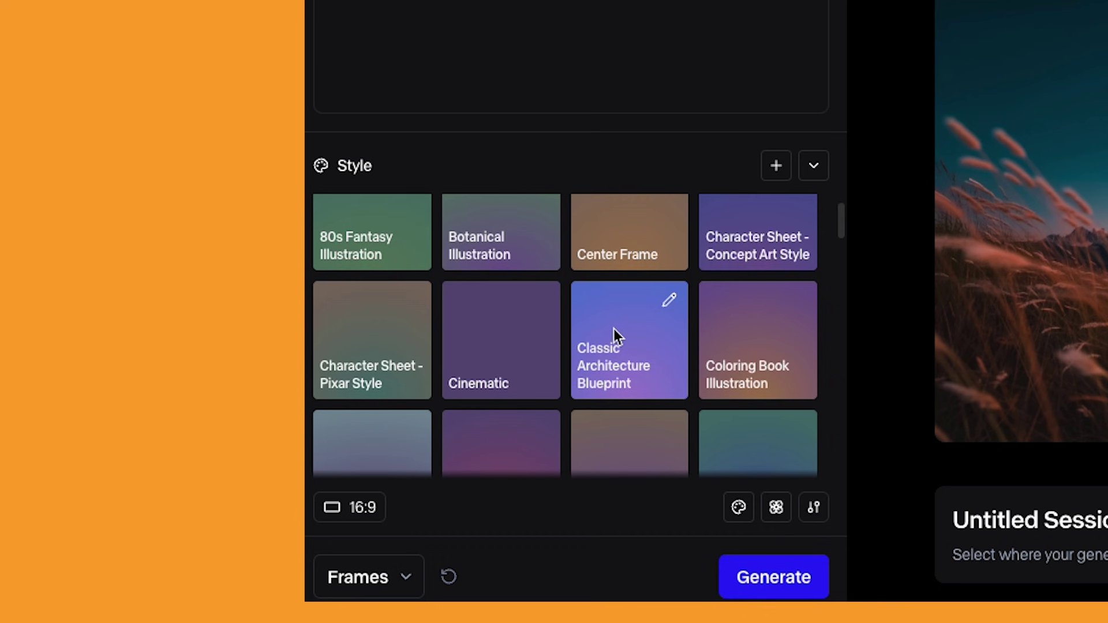
left_click(768, 569)
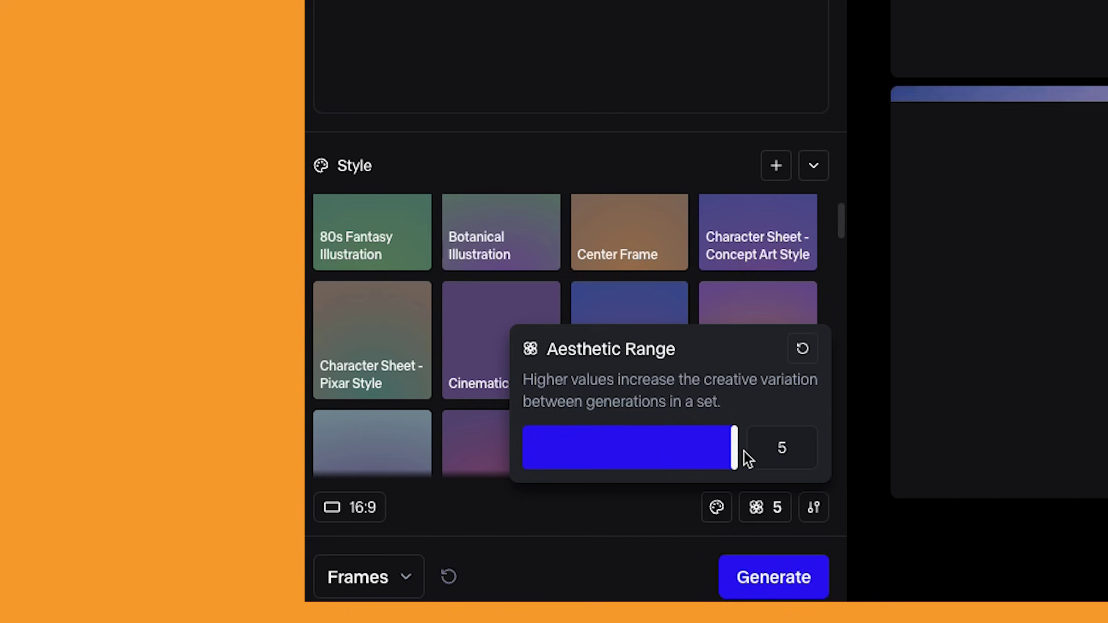
Generate four freckled-woman portraits with the Aesthetic Range set to 5
left_click(775, 594)
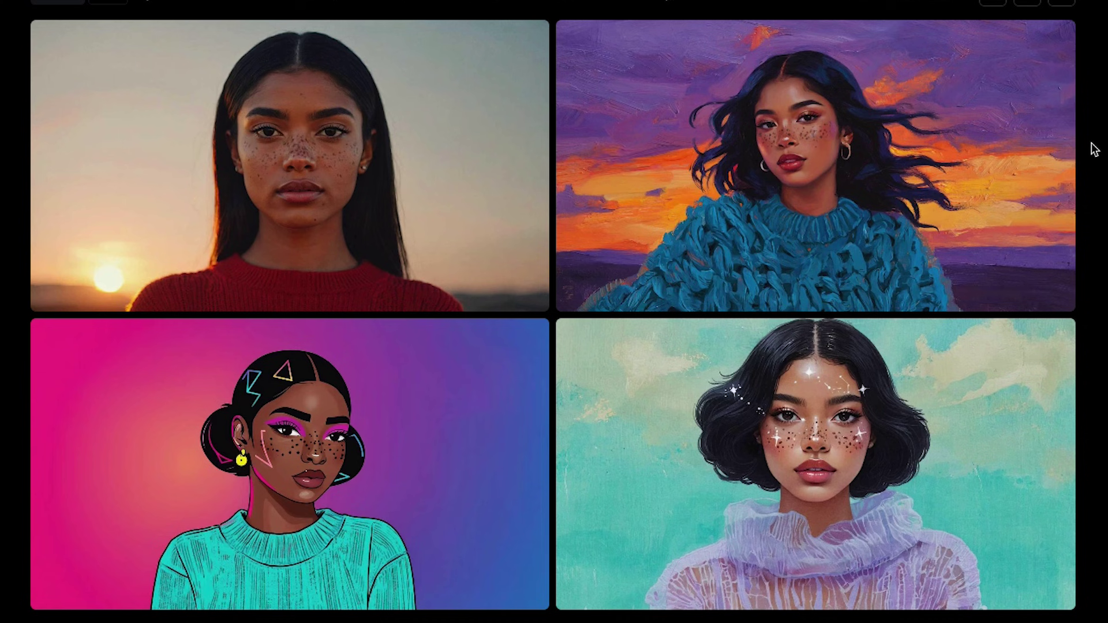
Scroll to the generated portraits and view the fourth, watercolour-style variation
scroll(15, 210, "down", 10)
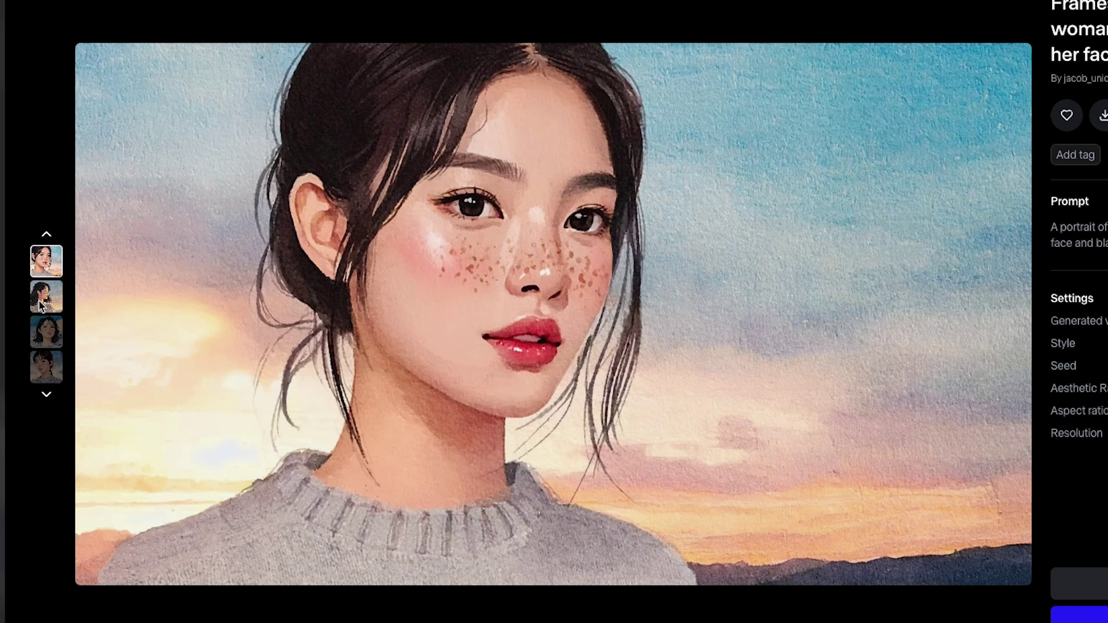
left_click(46, 375)
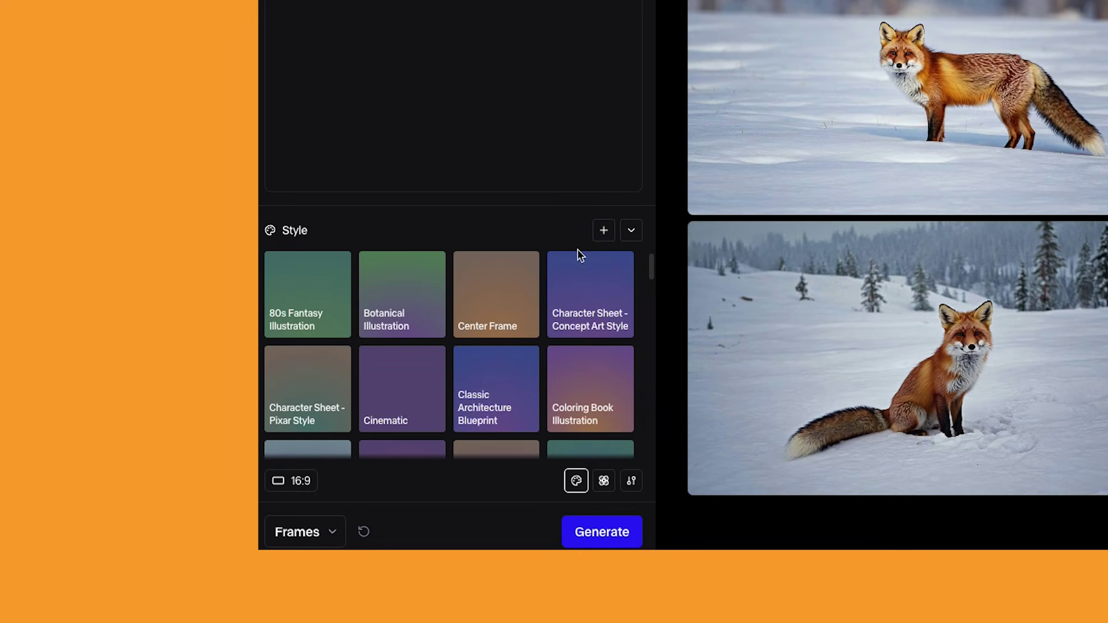
Create a Pencil Sketch Style with rough pencil lines, crosshatch shading and white paper texture
left_click(605, 232)
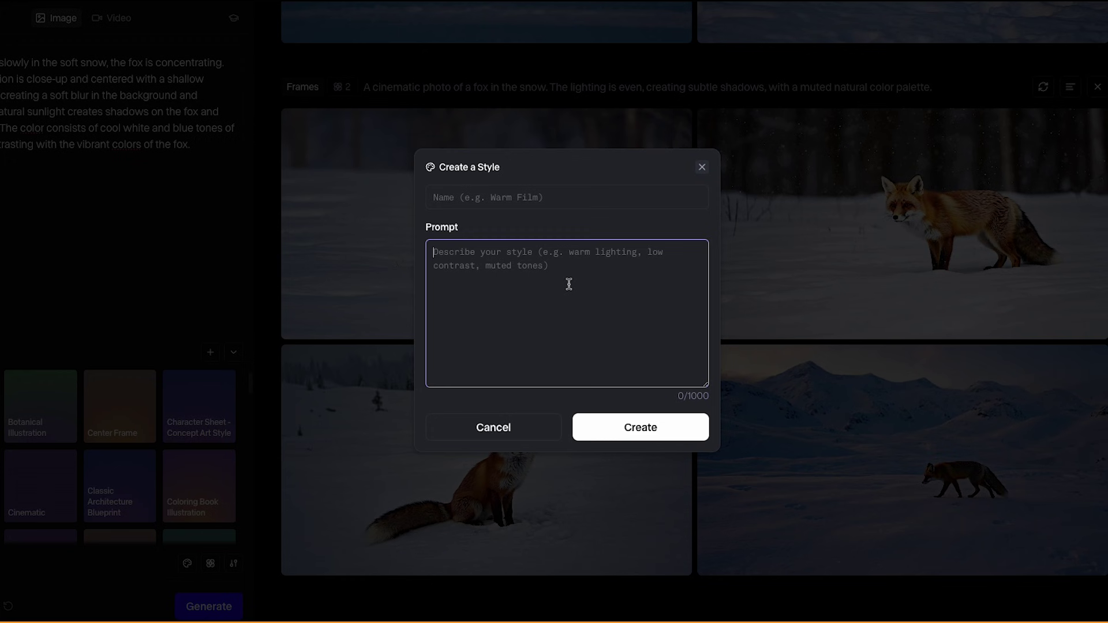
left_click(529, 197)
left_click(543, 257)
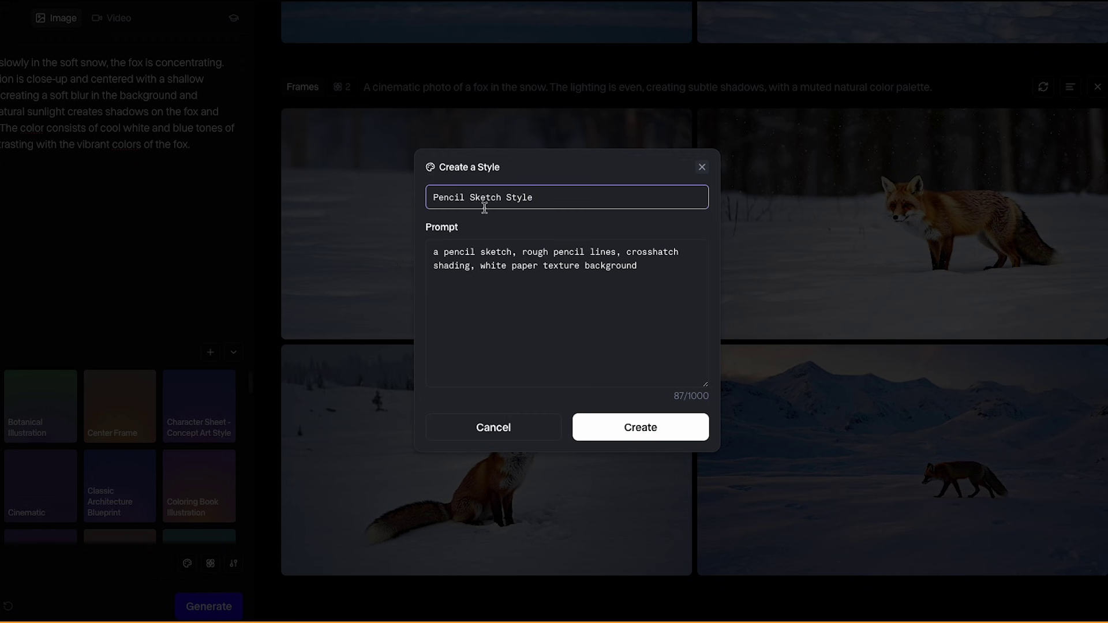
key("Return")
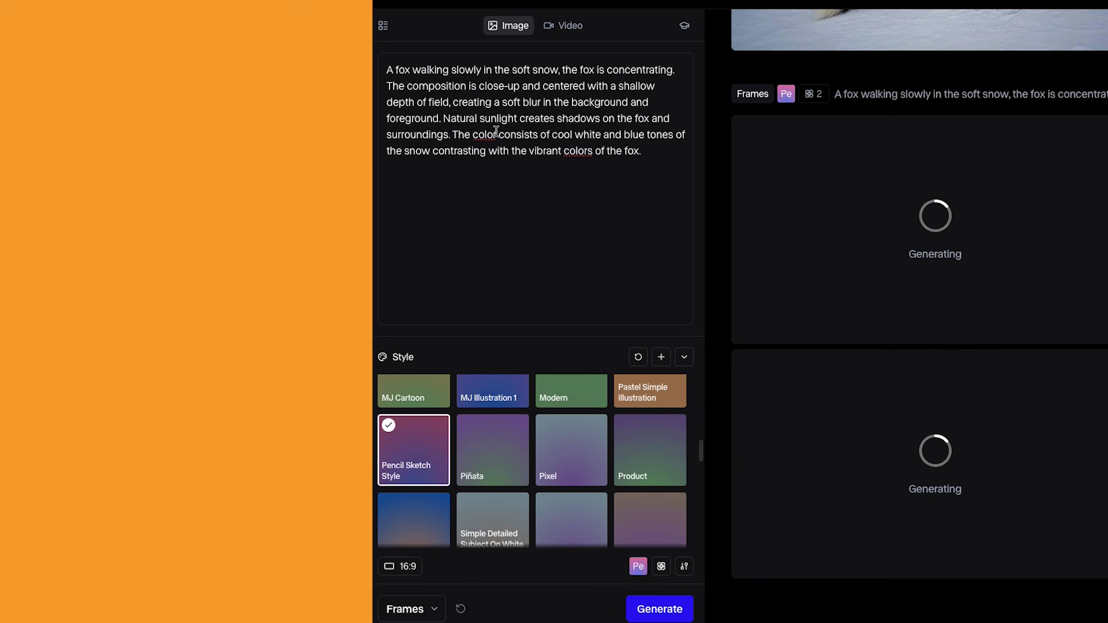
Try the Piñata and Pixel styles, then reselect Pencil Sketch Style to render the fox sketches
scroll(455, 473, "up", 1)
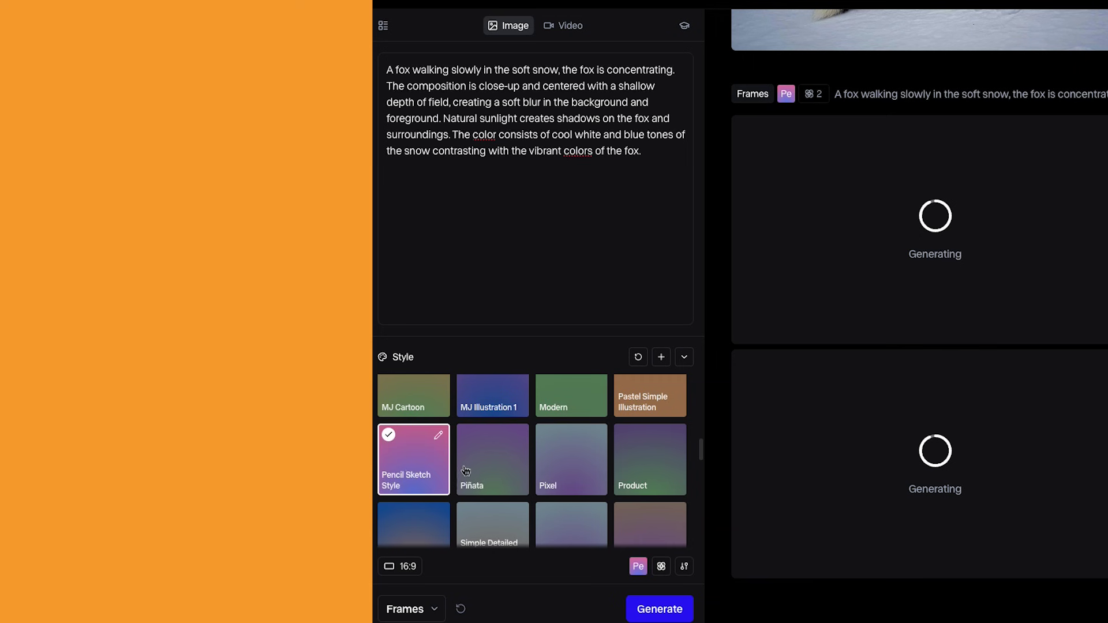
left_click(467, 468)
left_click(563, 468)
left_click(437, 471)
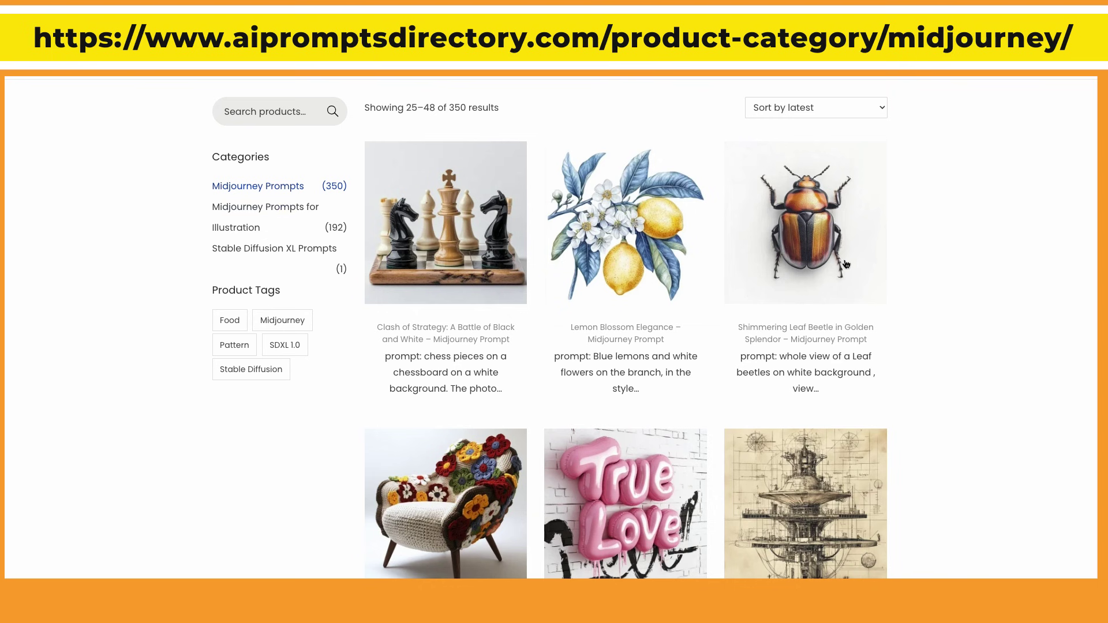
Open the Lemon Blossom Elegance watercolour lemon image full size and save a copy
scroll(634, 329, "down", 1)
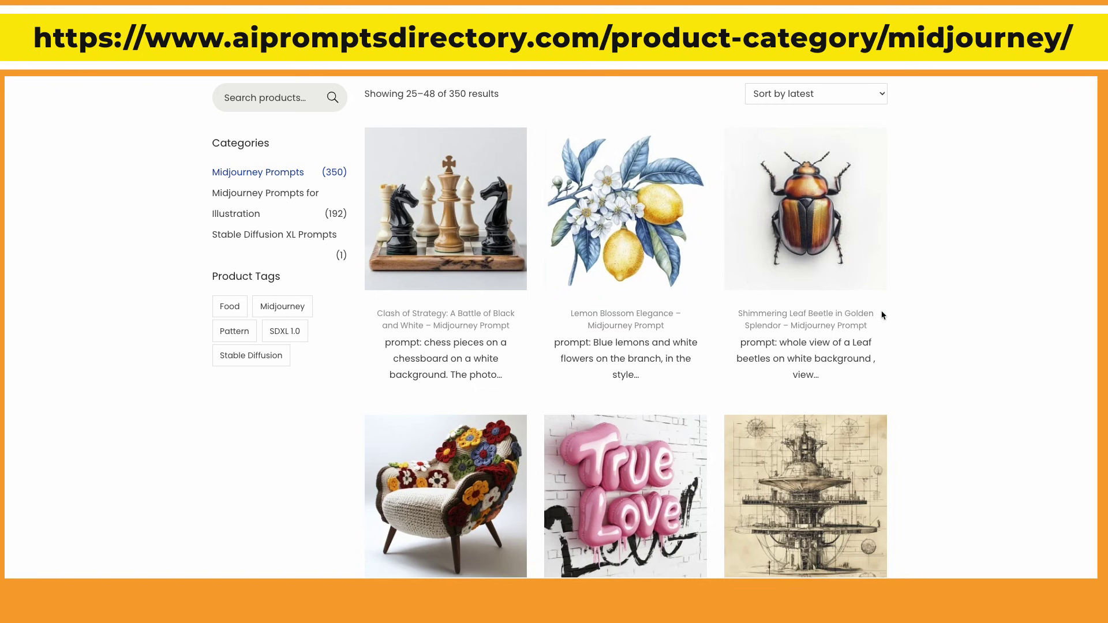
scroll(905, 314, "down", 2)
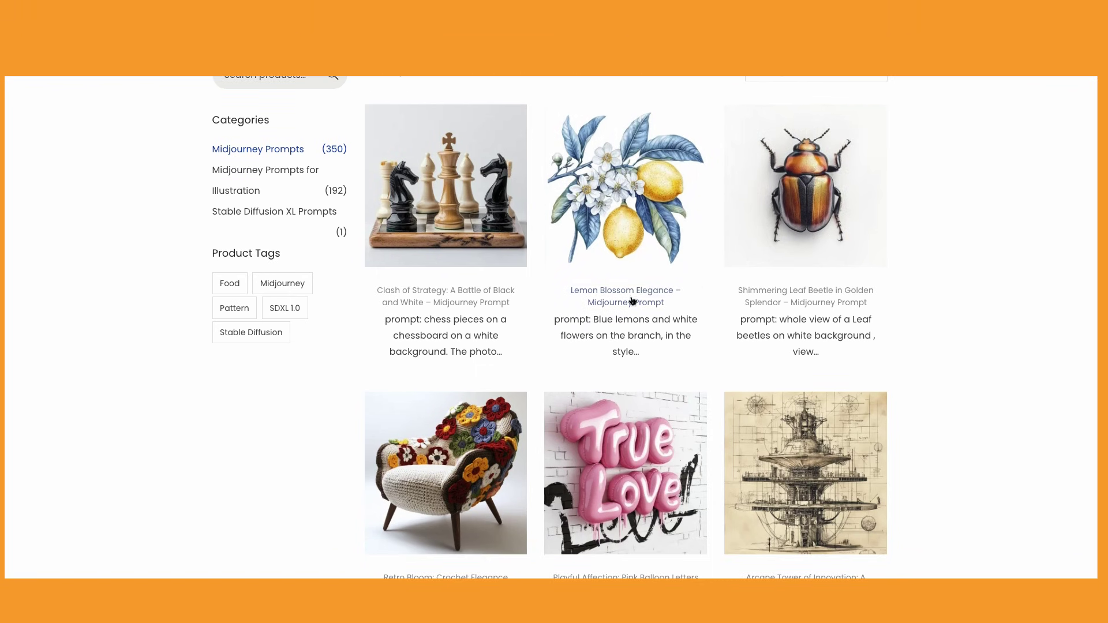
scroll(386, 253, "up", 2)
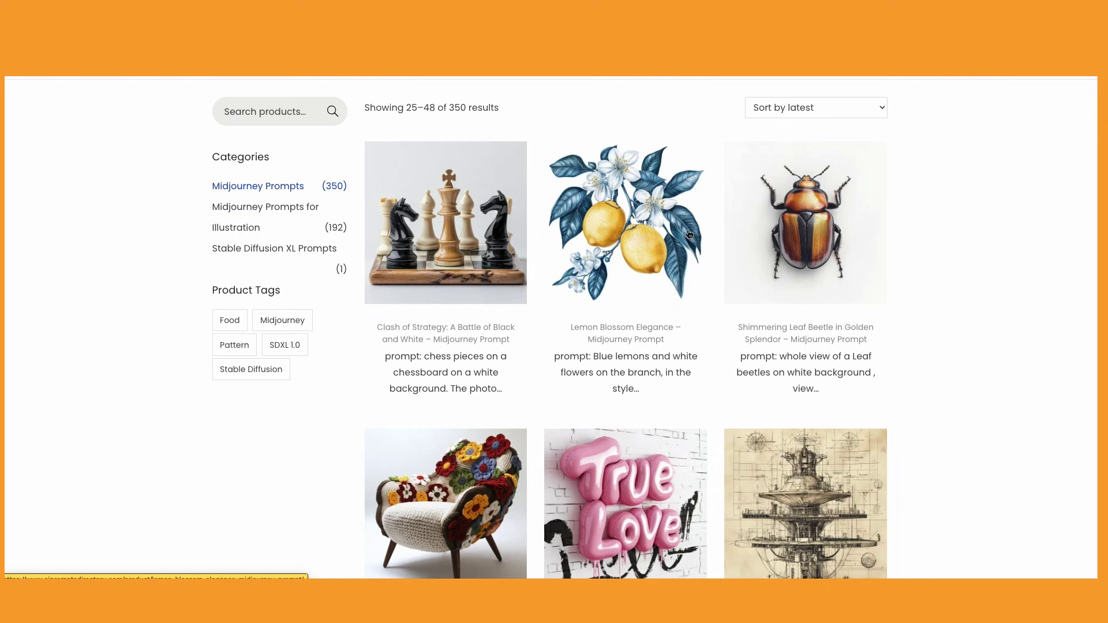
left_click(688, 234)
right_click(556, 303)
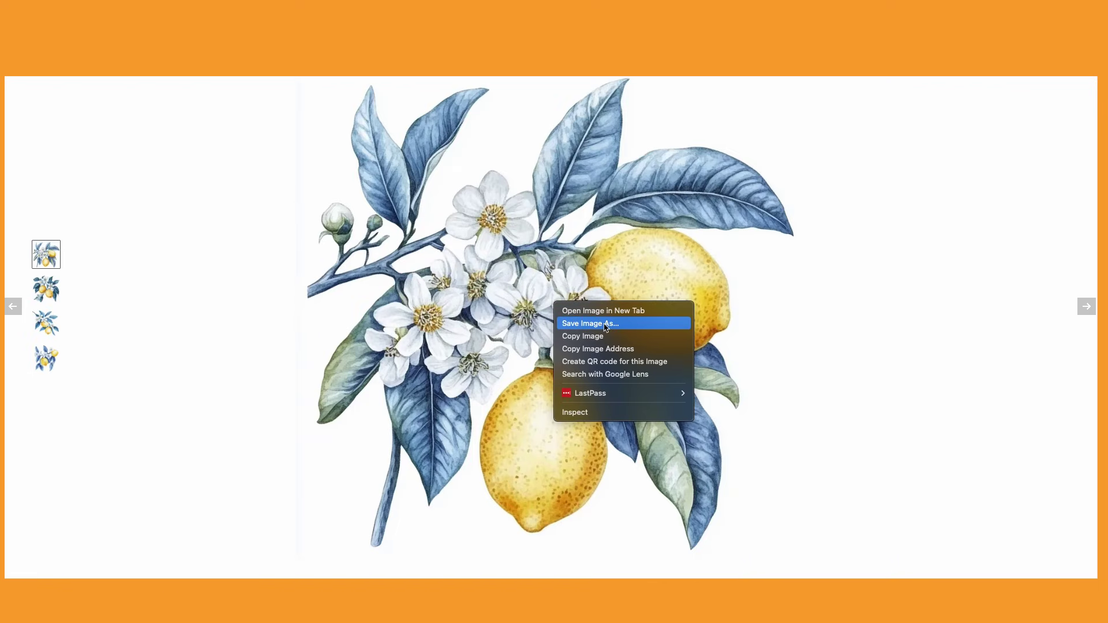
left_click(779, 314)
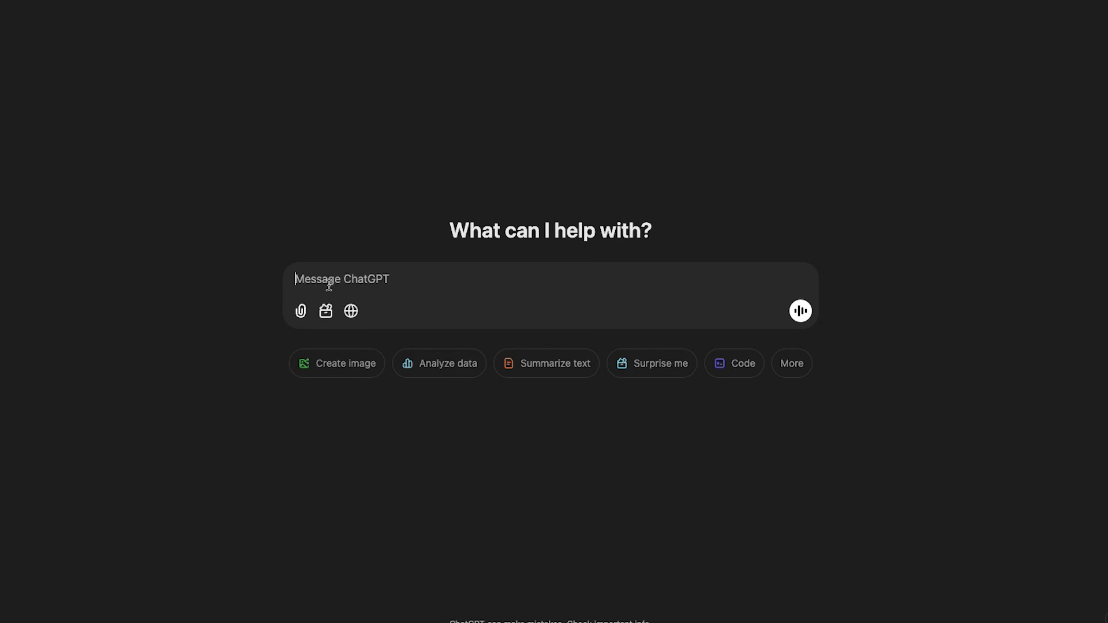
Send ChatGPT the lemon image with a request to explain its art style, not its subject
key("ctrl+v")
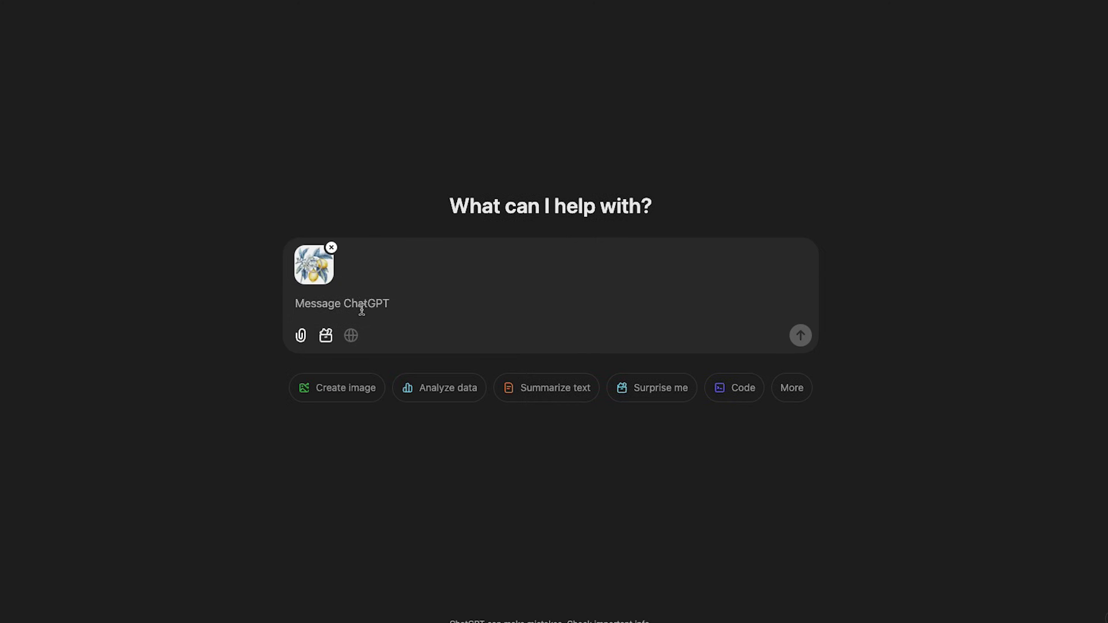
type("explain the art style and not the subject matter")
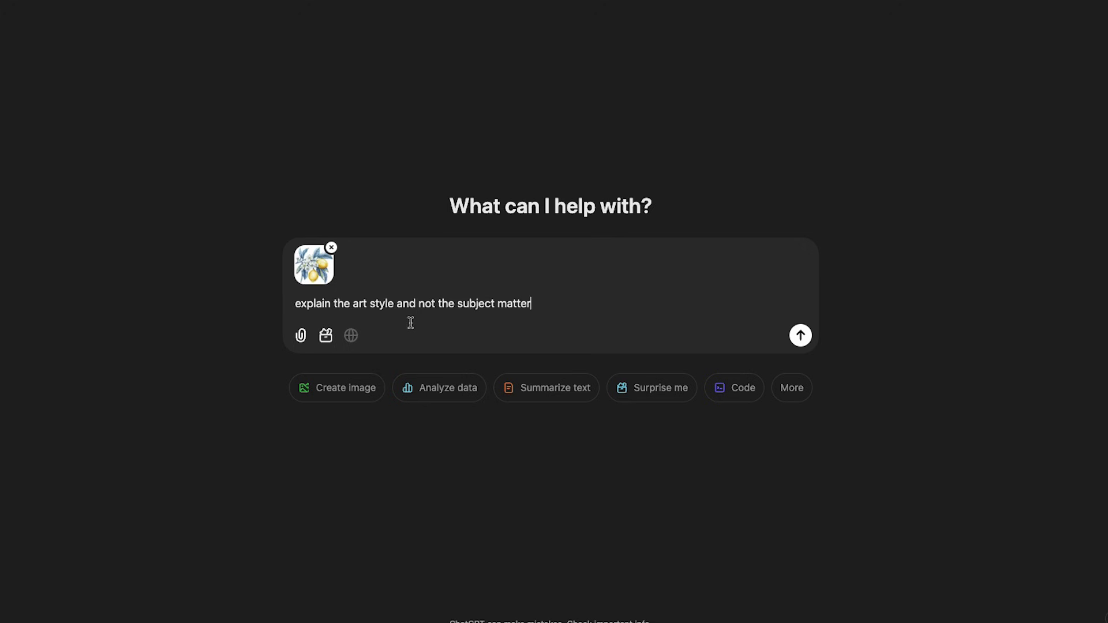
left_click(800, 336)
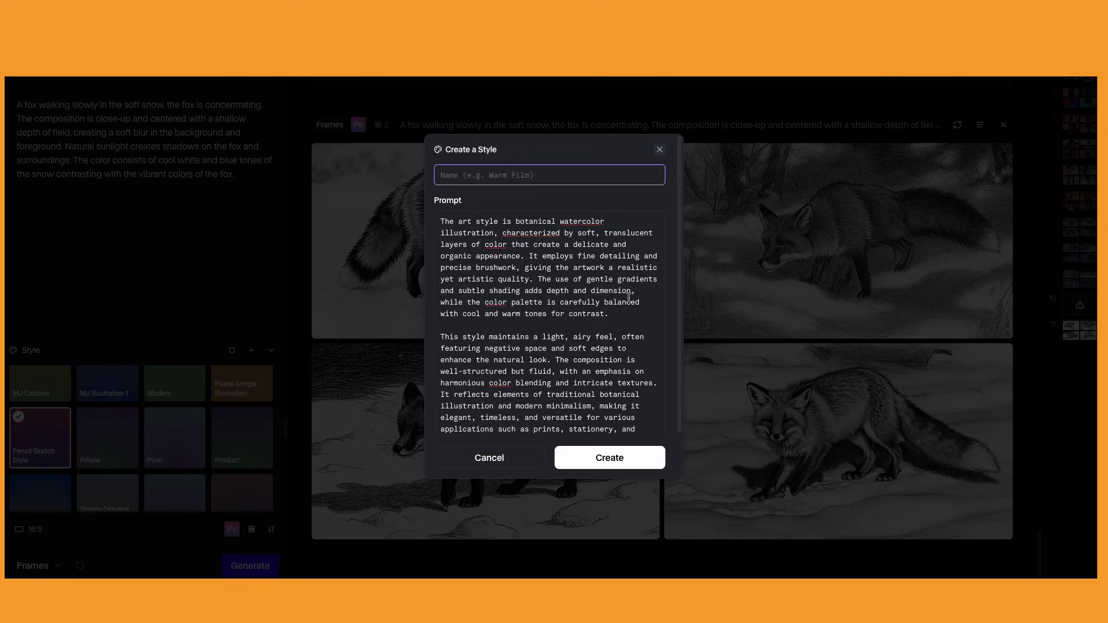
Create the Botanical Watercolor style and view the fourth watercolour fox variation
type("Botanical Watercolor")
left_click(609, 456)
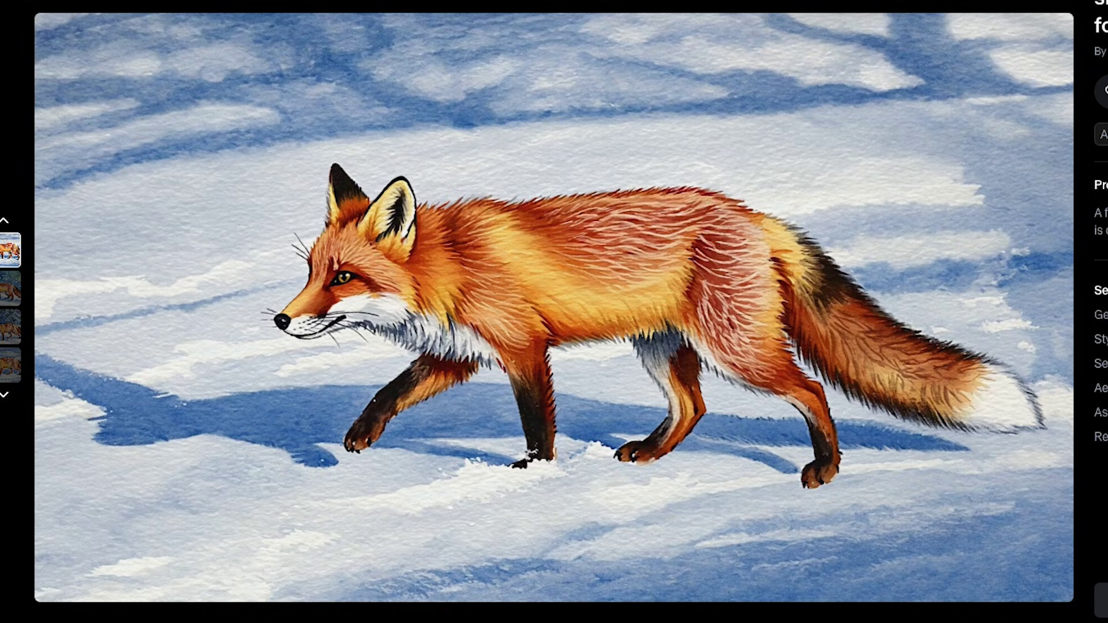
left_click(17, 368)
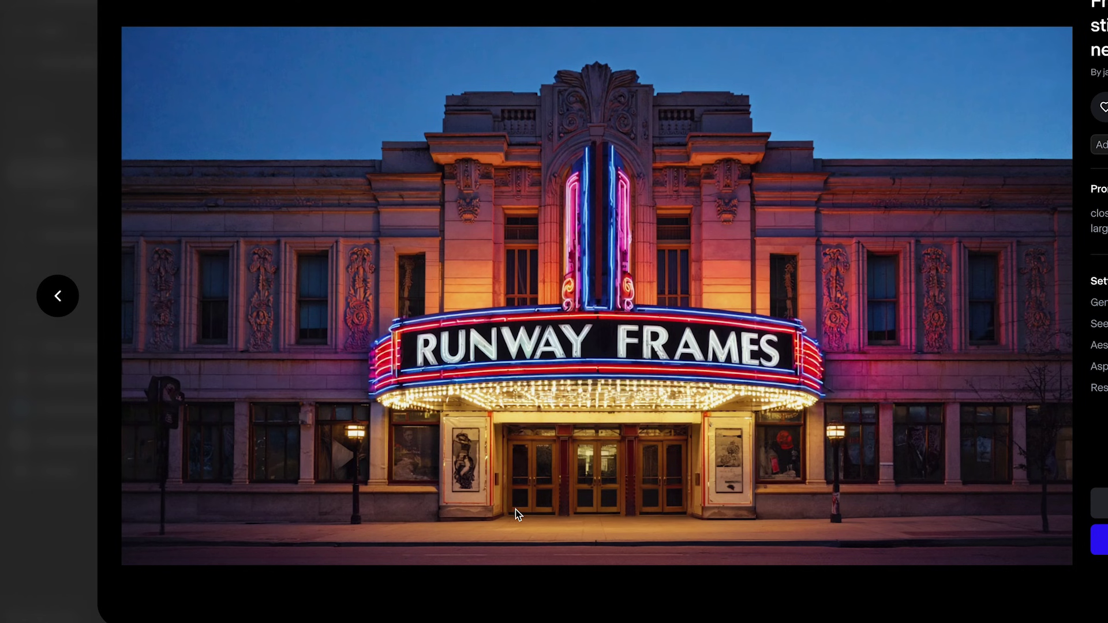
Step through the example Frames text images to the ARLO IS LOST book cover
key("Right")
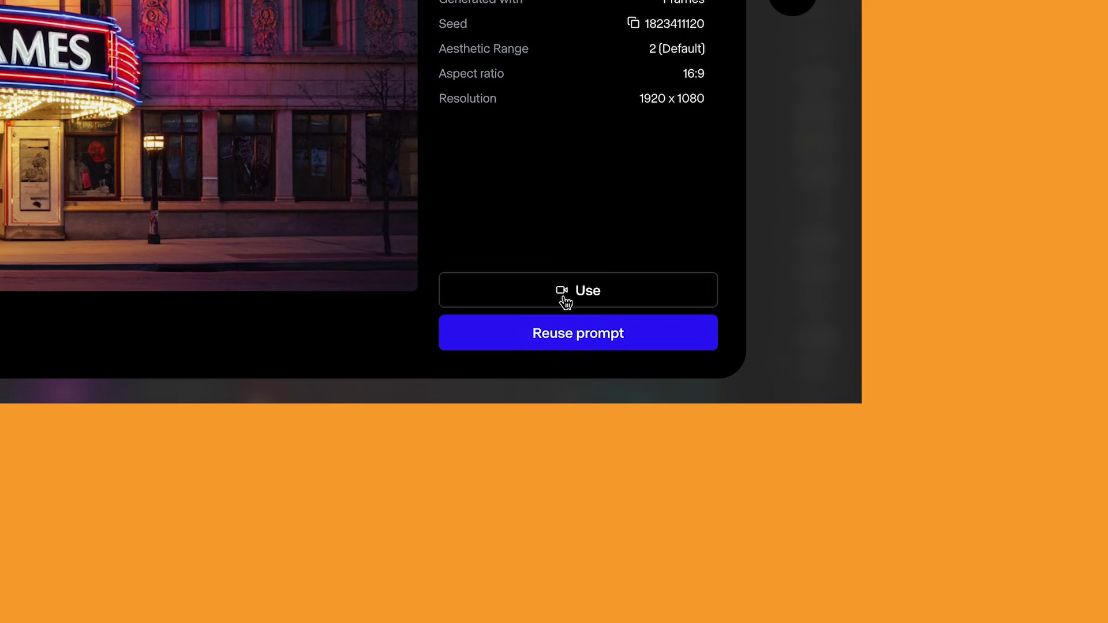
Use the neon RUNWAY FRAMES theatre image as the first frame of a video
left_click(566, 301)
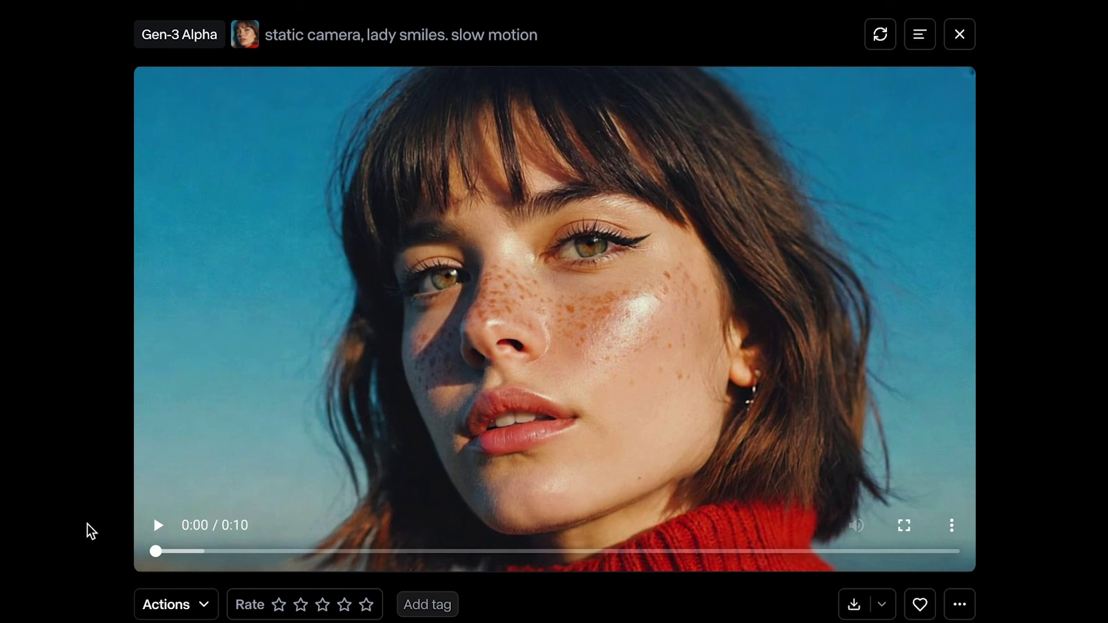
Play the generated Gen-3 clip of the smiling woman
left_click(157, 525)
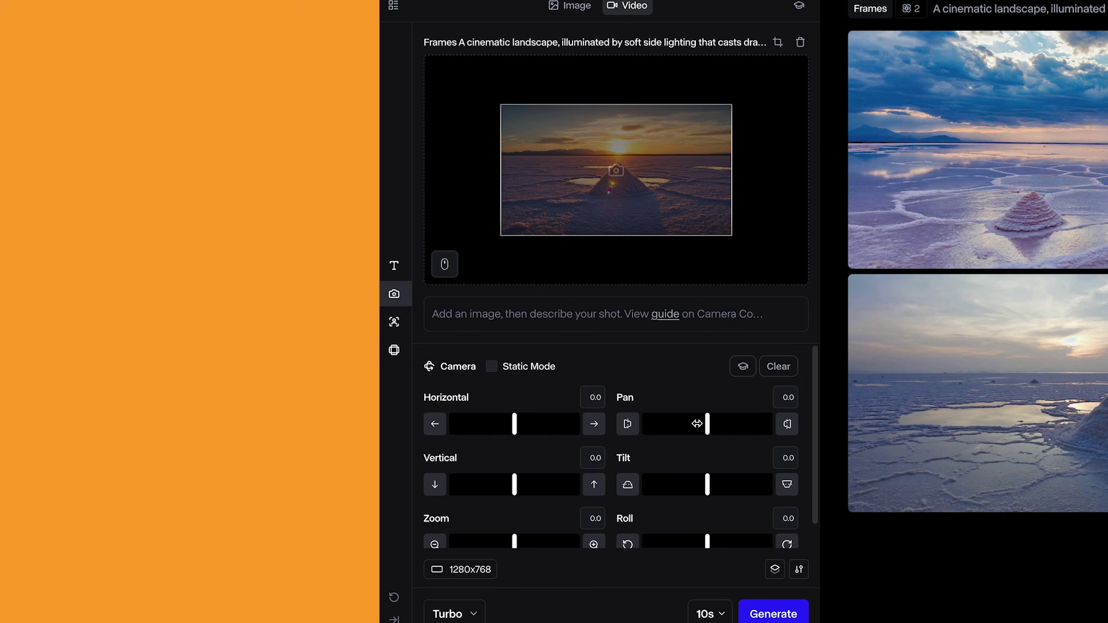
Set camera Zoom to 4.5 and Vertical to 3.5, then generate the salt-flat landscape video
scroll(697, 423, "down", 1)
left_click(599, 532)
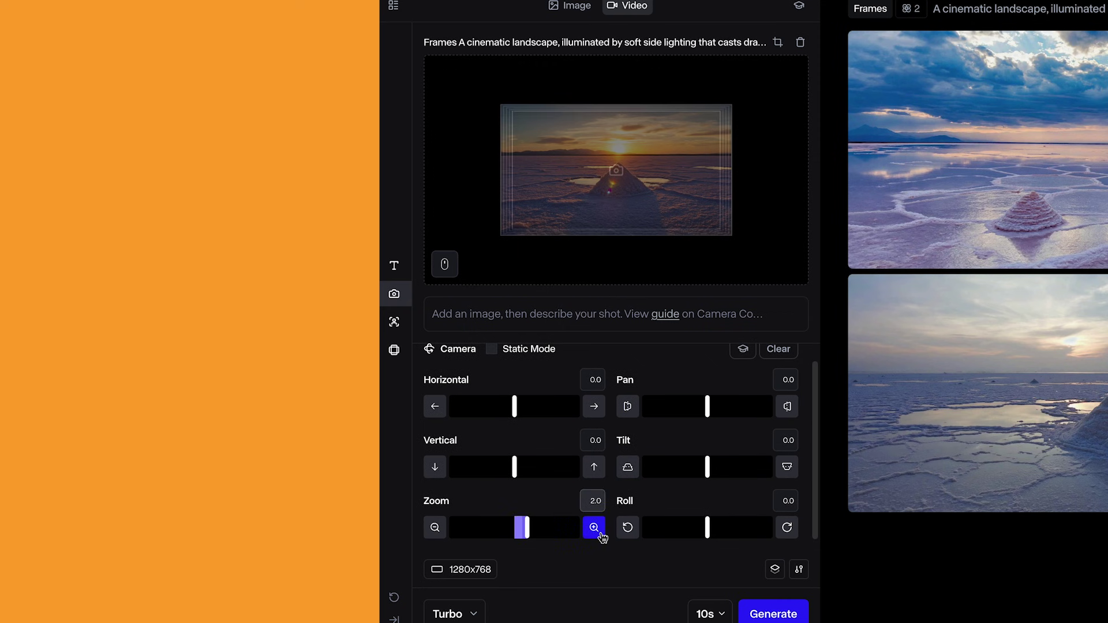
left_click(599, 532)
left_click(600, 469)
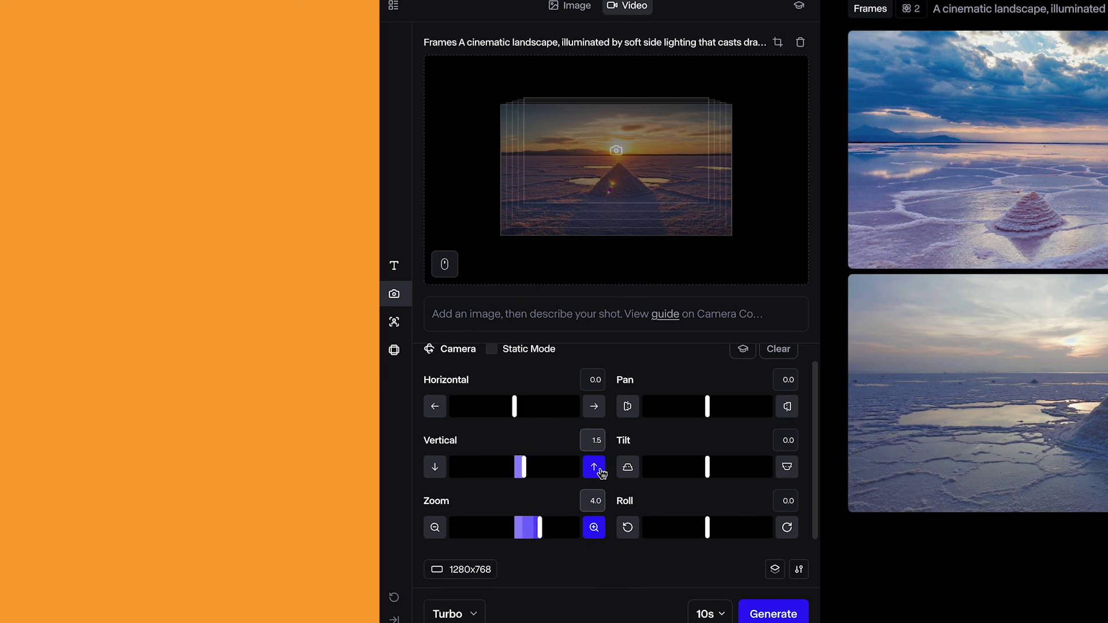
left_click(601, 472)
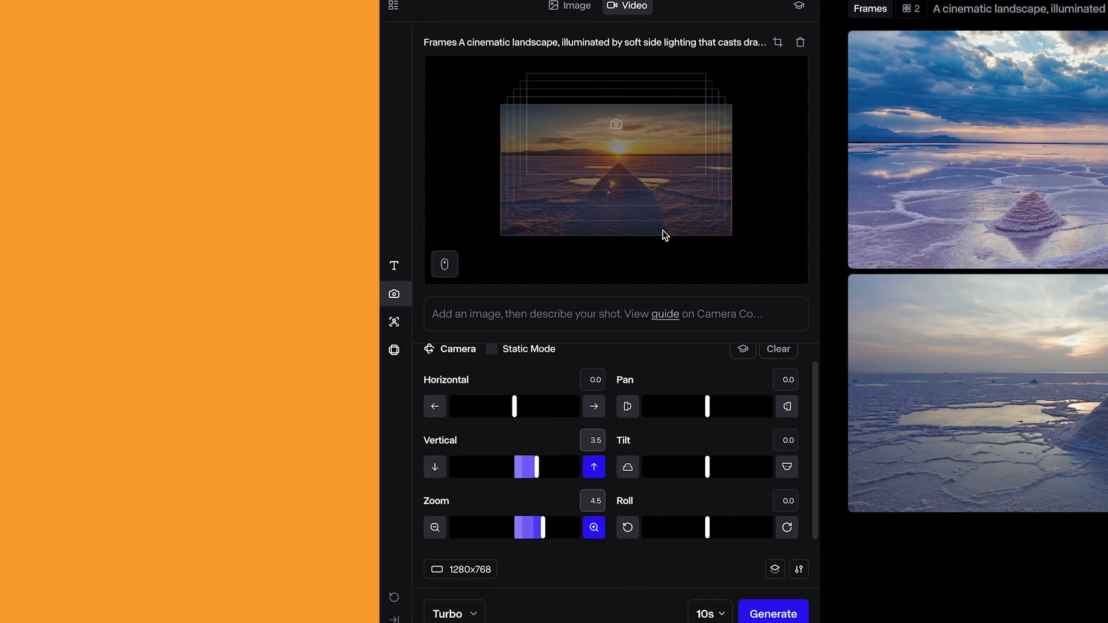
left_click(772, 614)
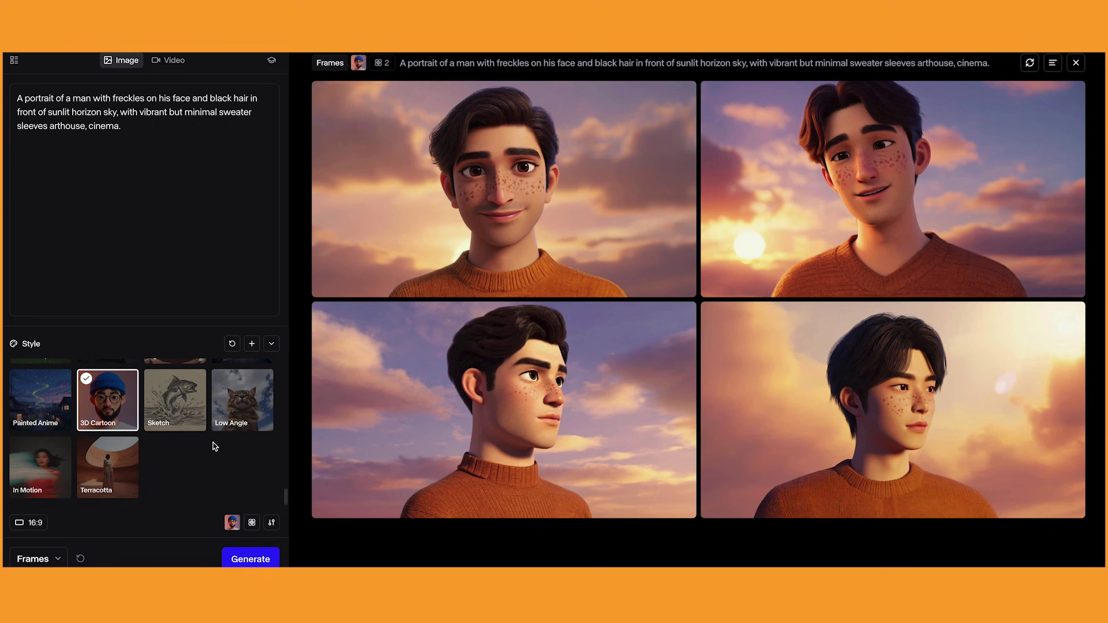
Send the top-left freckled cartoon portrait to Act-One and pick an existing driving-performance video
mouse_move(368, 456)
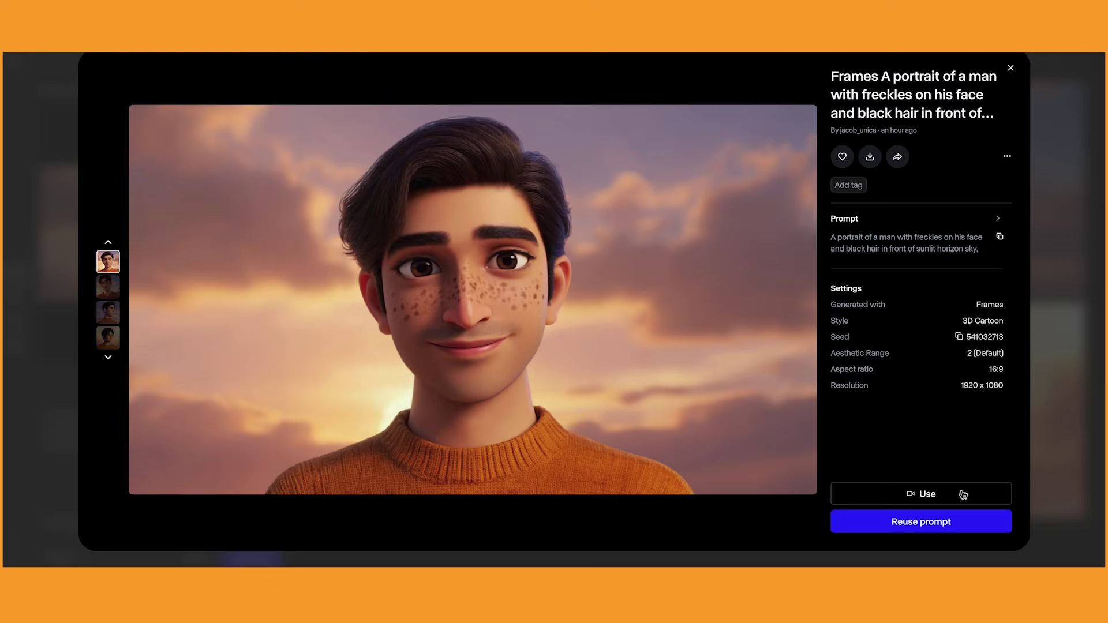
left_click(960, 494)
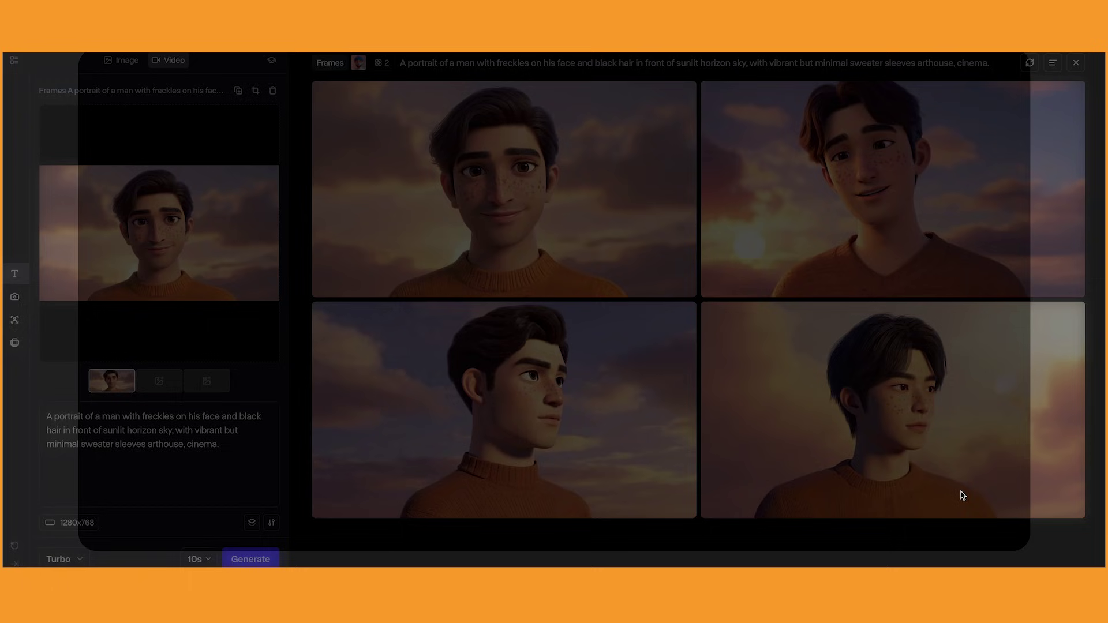
left_click(22, 321)
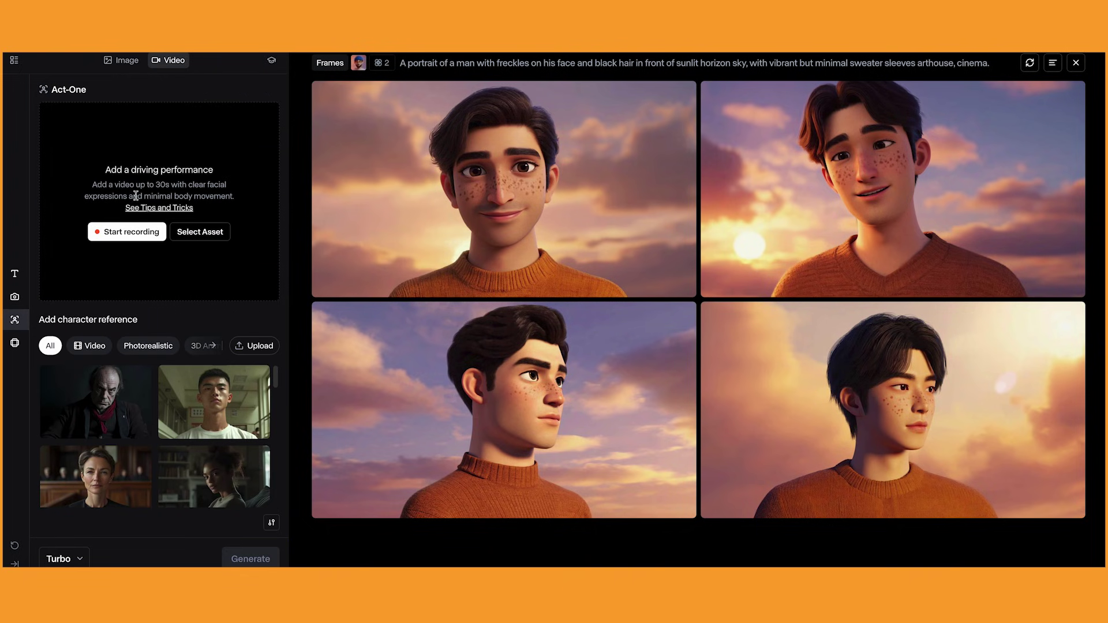
left_click(202, 235)
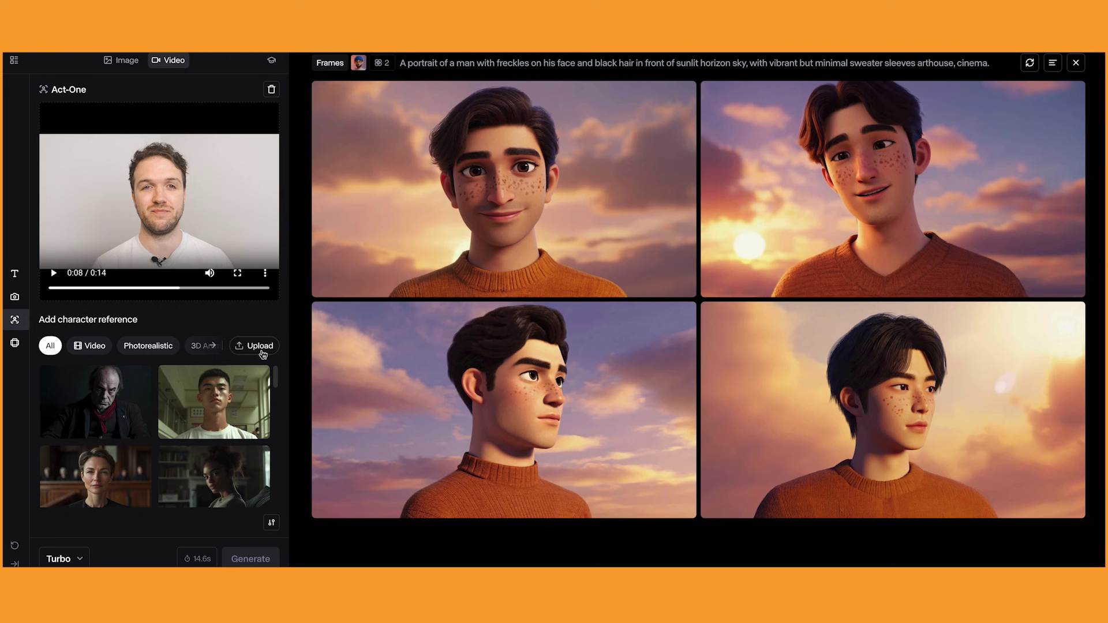
Upload the cartoon portrait as the character reference and generate the 14-second Act-One video
left_click(261, 348)
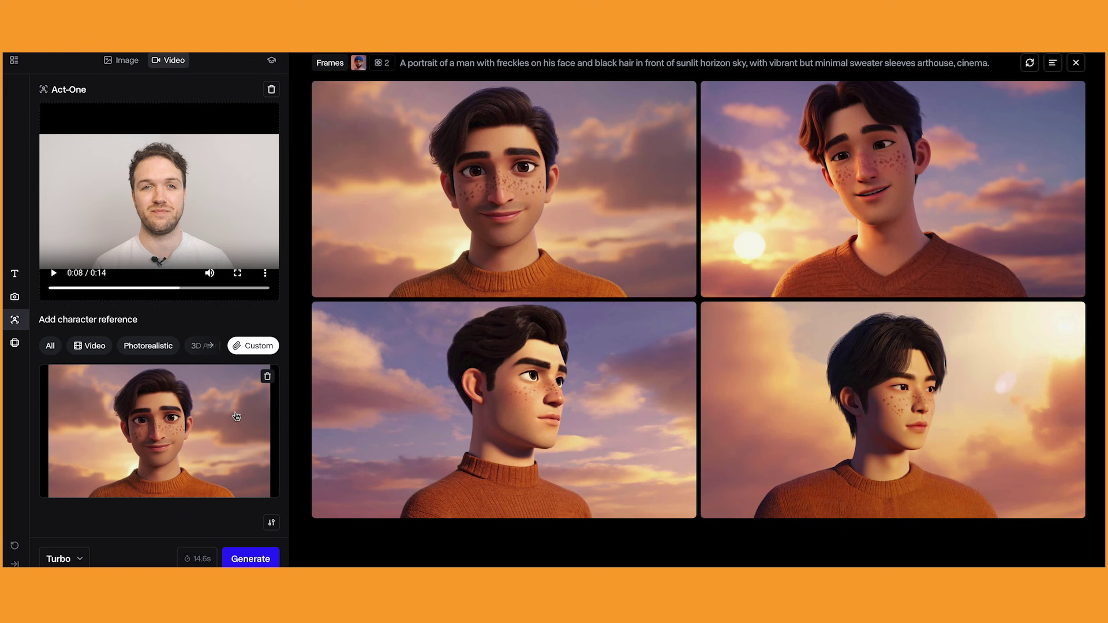
left_click(250, 559)
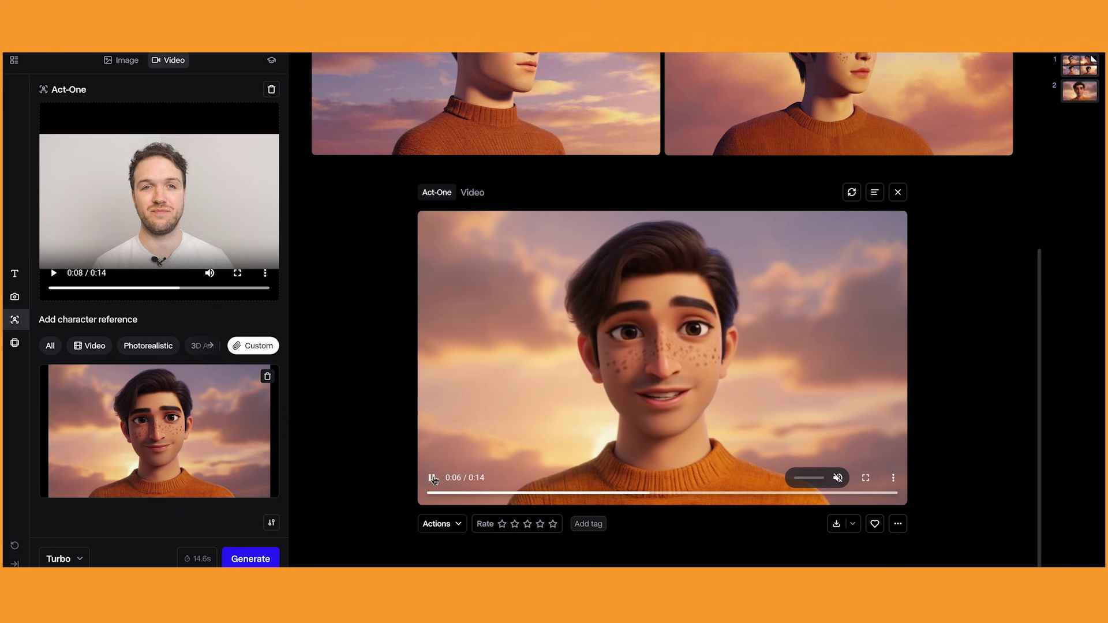
scroll(348, 411, "up", 5)
Generate a Gen-3 Alpha Turbo clip of the first cartoon portrait with prompt 'the background is animated'
mouse_move(501, 160)
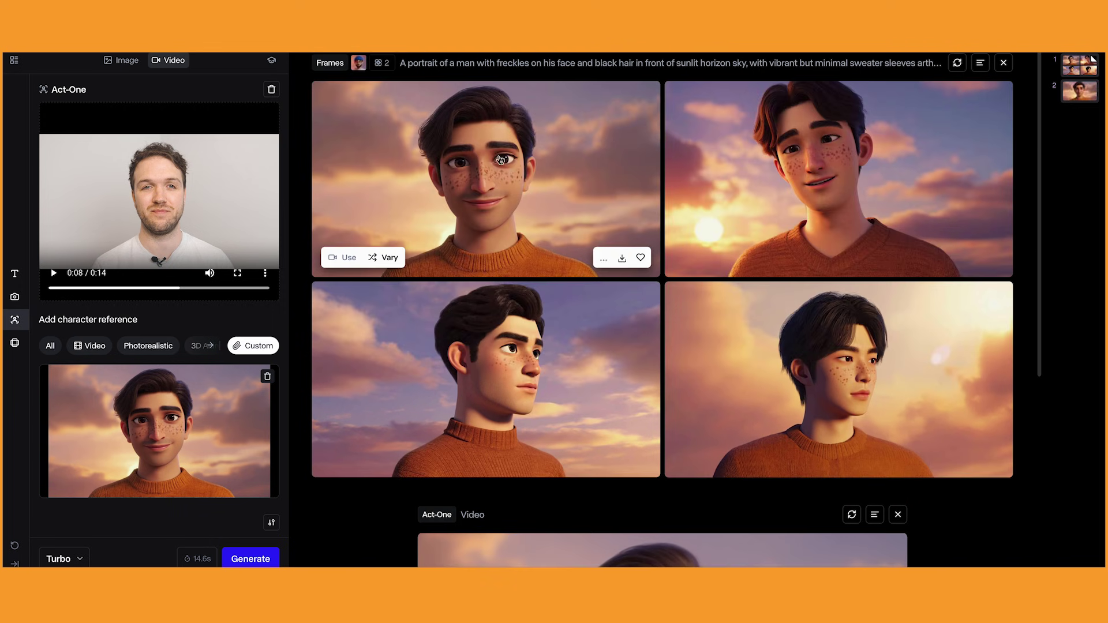
left_click(343, 257)
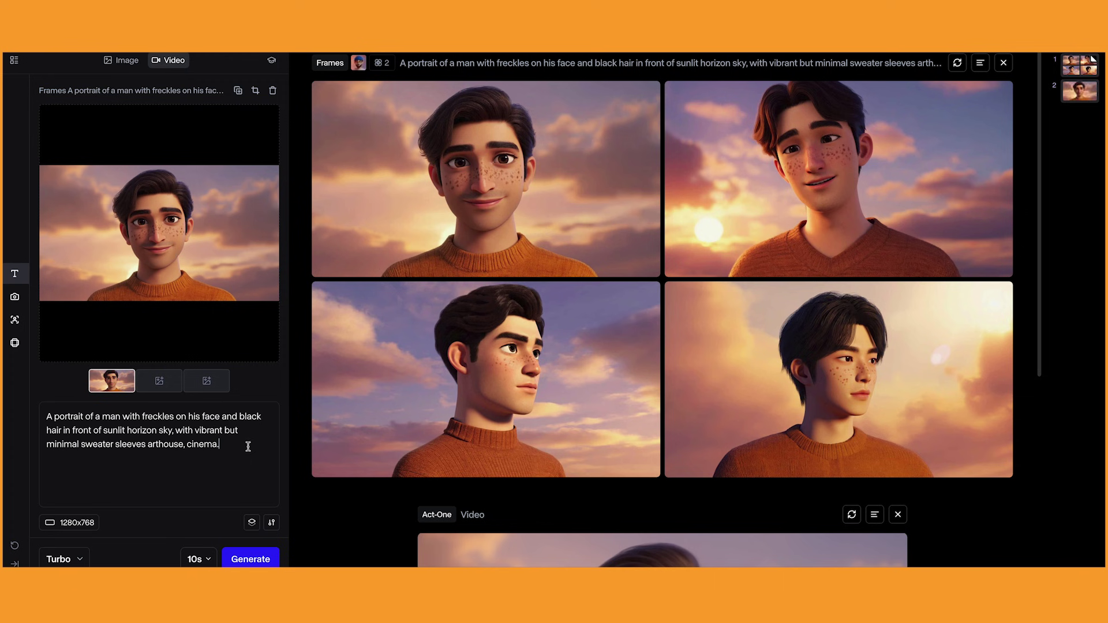
mouse_move(433, 183)
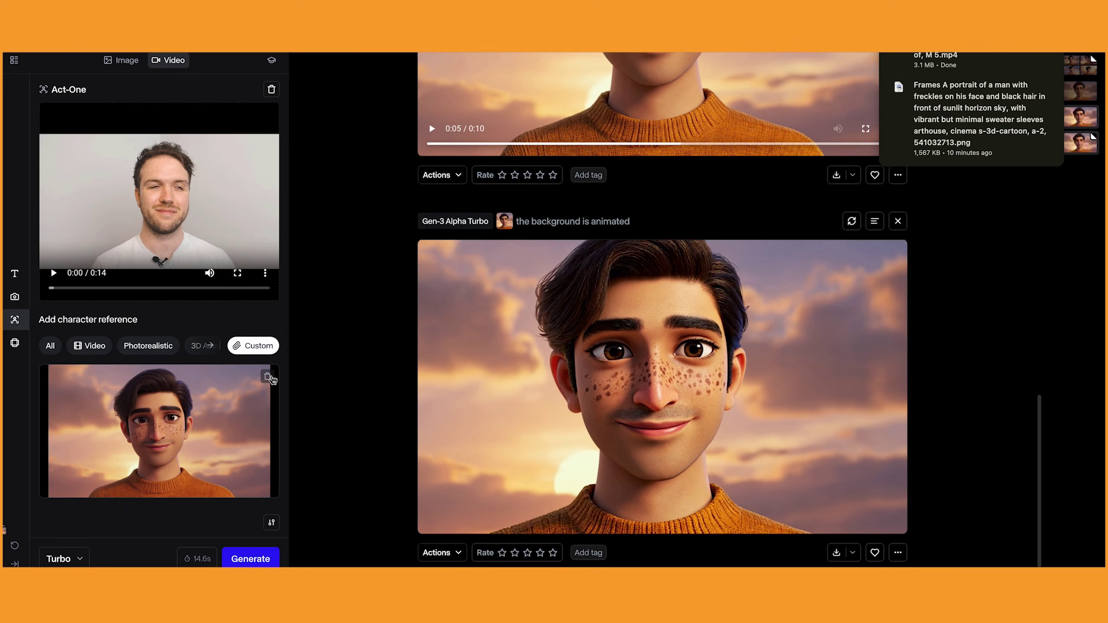
Delete the old character reference and add the animated-background cartoon video instead
left_click(267, 375)
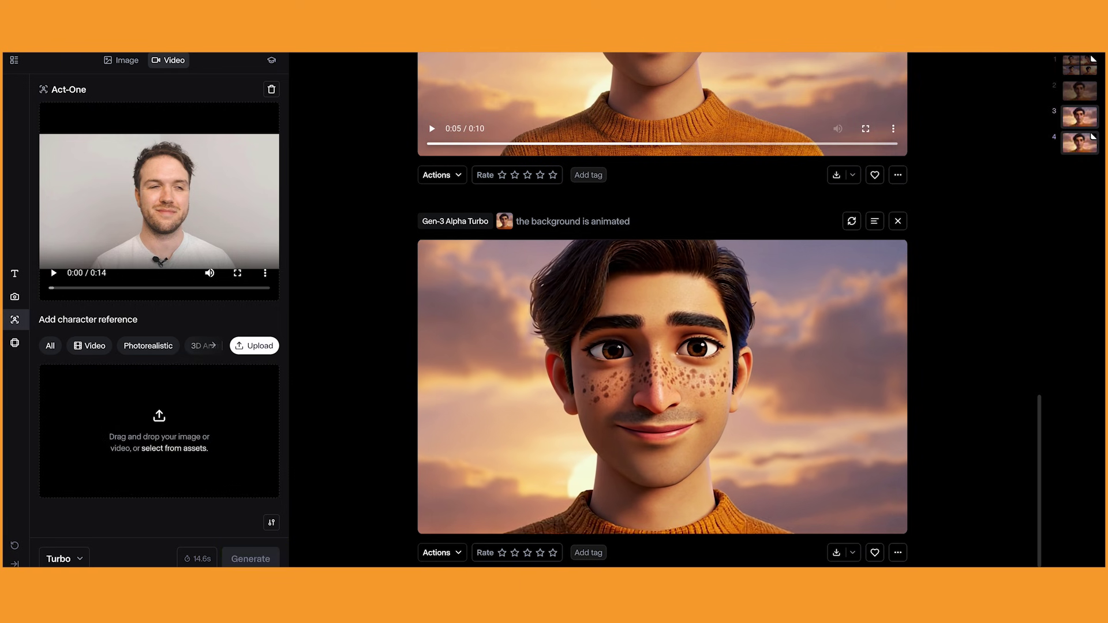
left_click(230, 442)
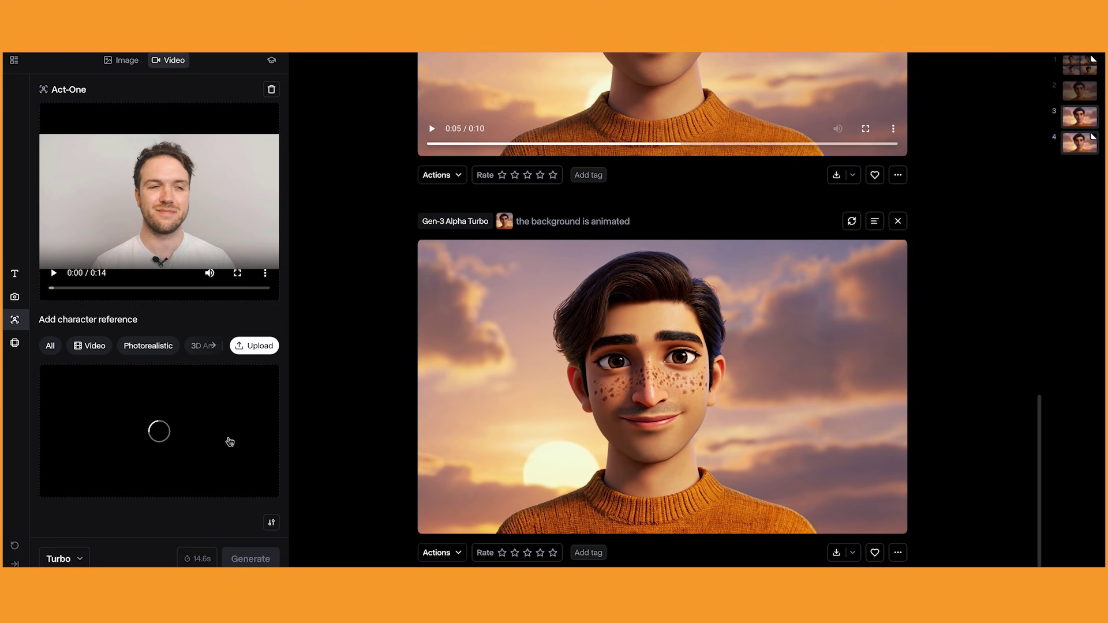